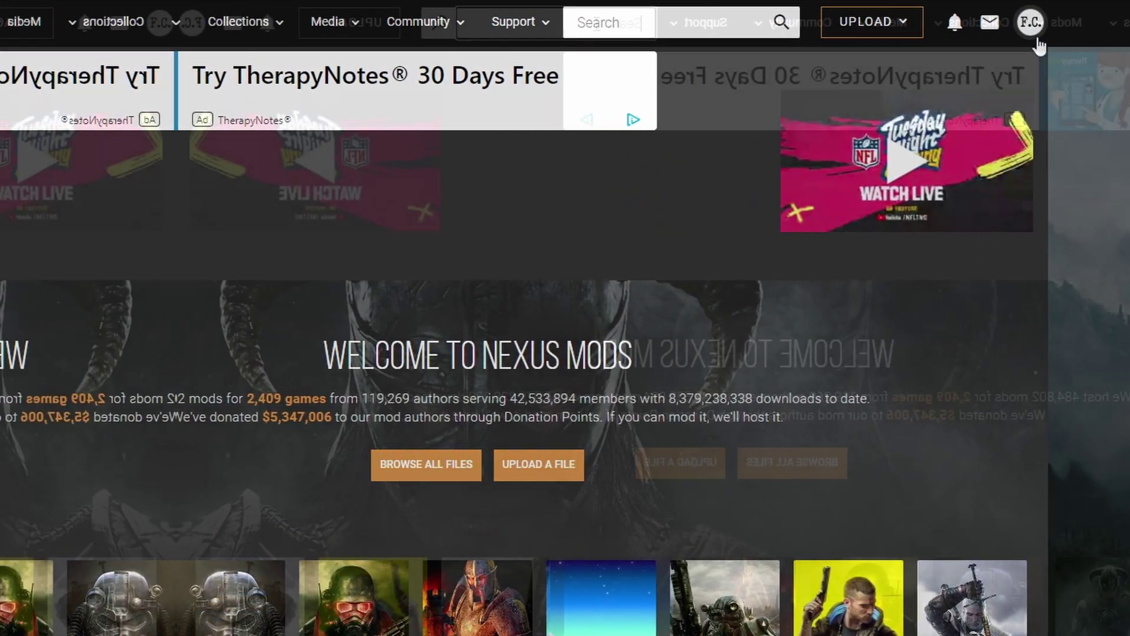
- Search the site's games, instead of its mods, for "street fighter 6"
click(441, 23)
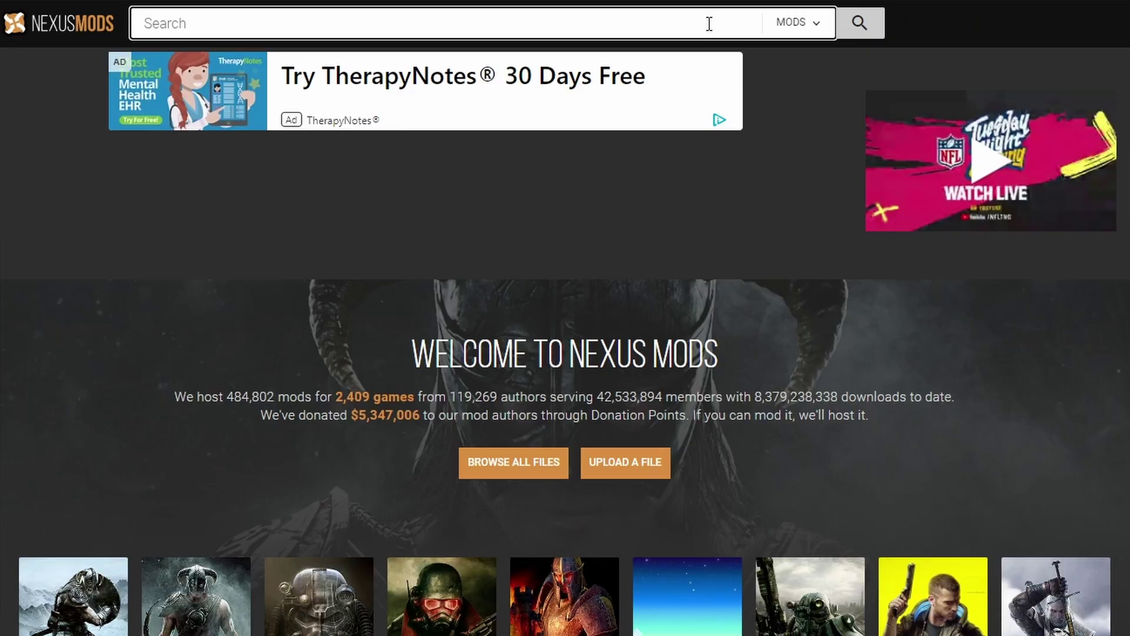
text(street fighter)
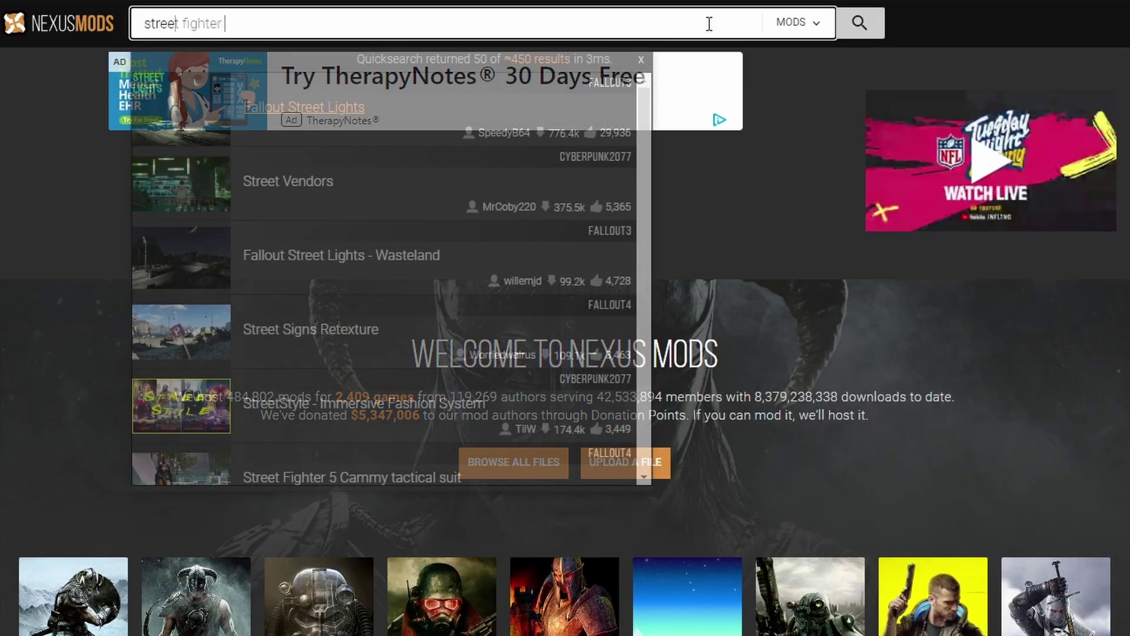
text( 6)
click(815, 23)
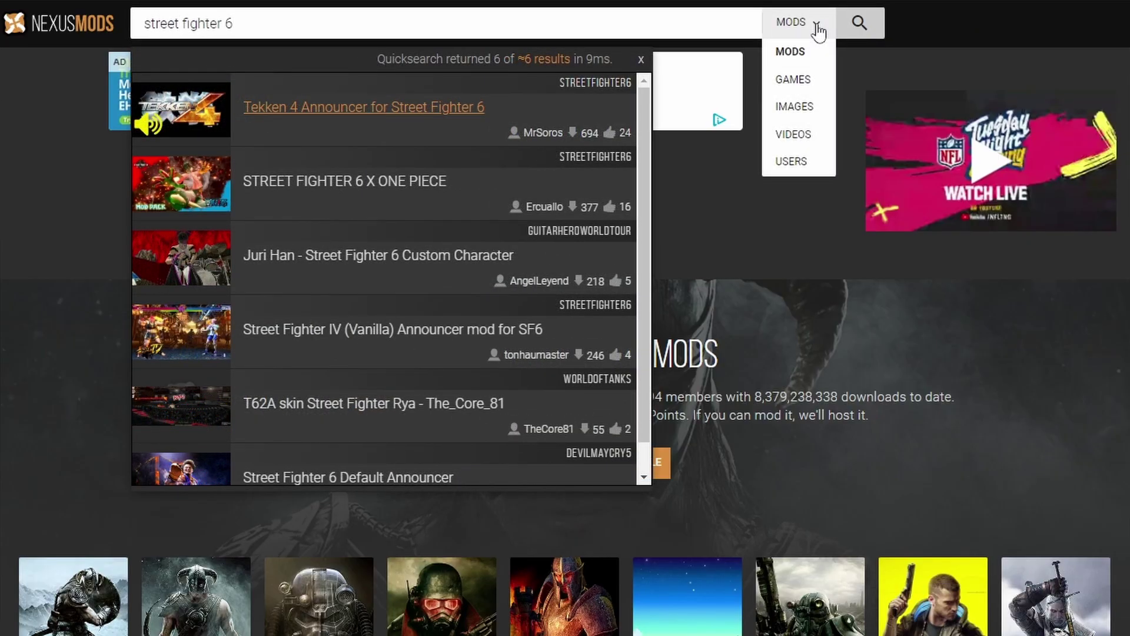
click(805, 83)
click(859, 22)
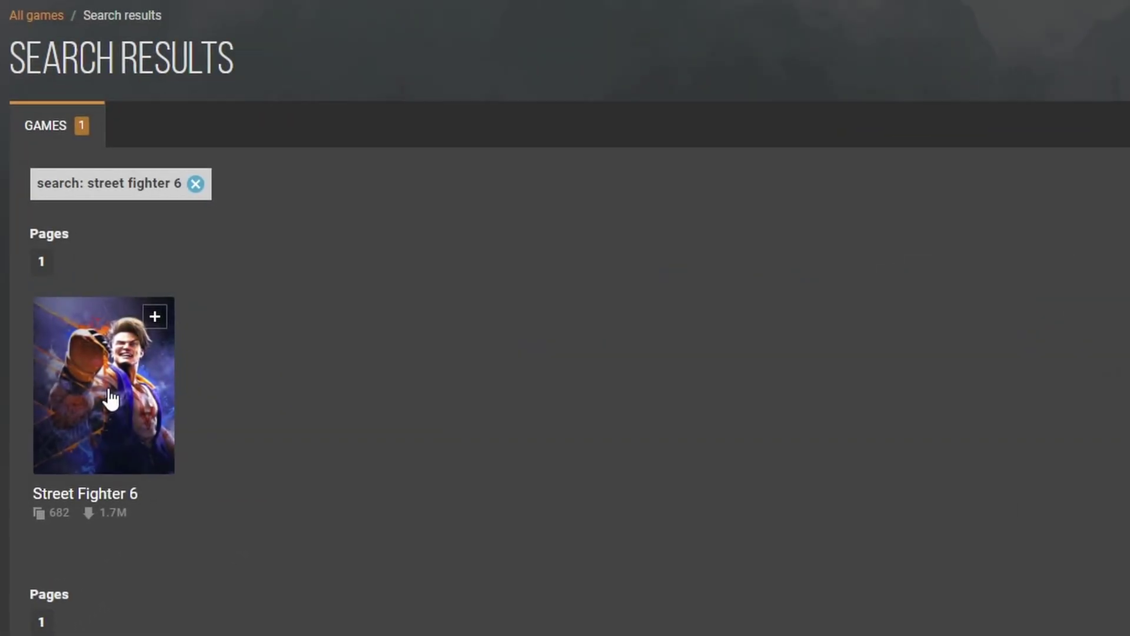
- Open the Street Fighter 6 game page and list its all-time popular mods
click(111, 398)
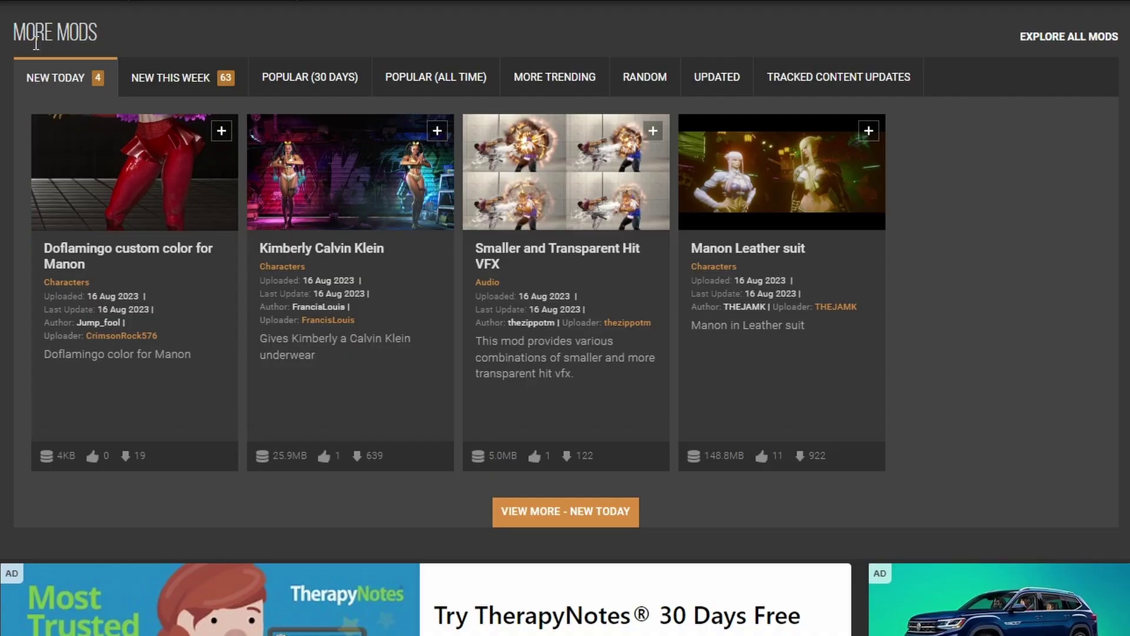
click(434, 94)
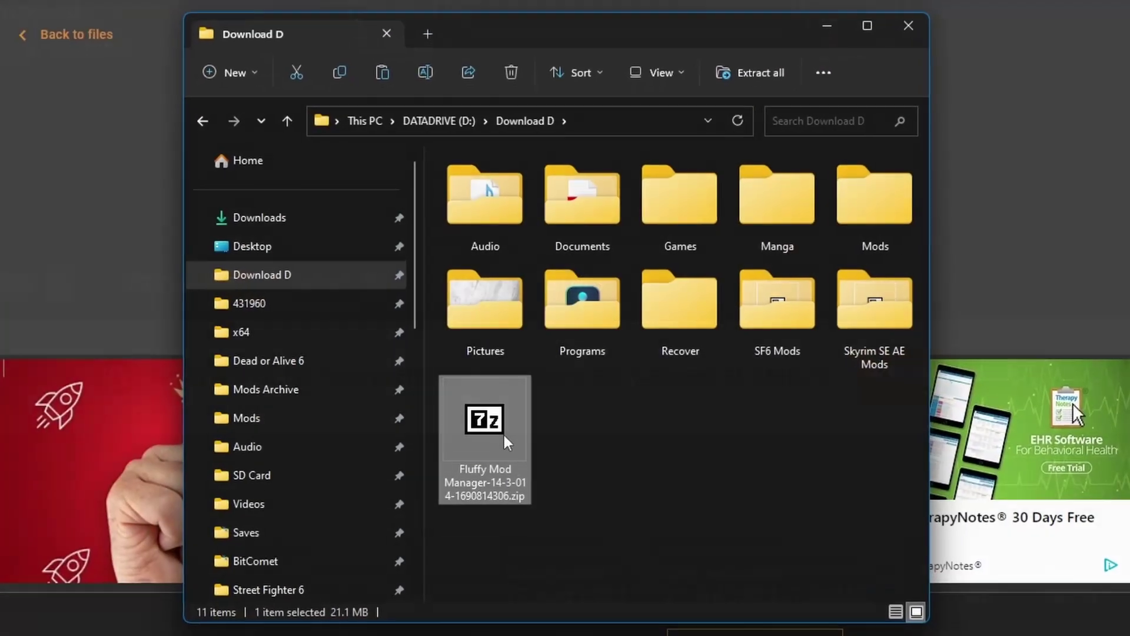
- Extract the Fluffy Mod Manager zip archive with 7-Zip into a folder named after the archive
right_click(503, 435)
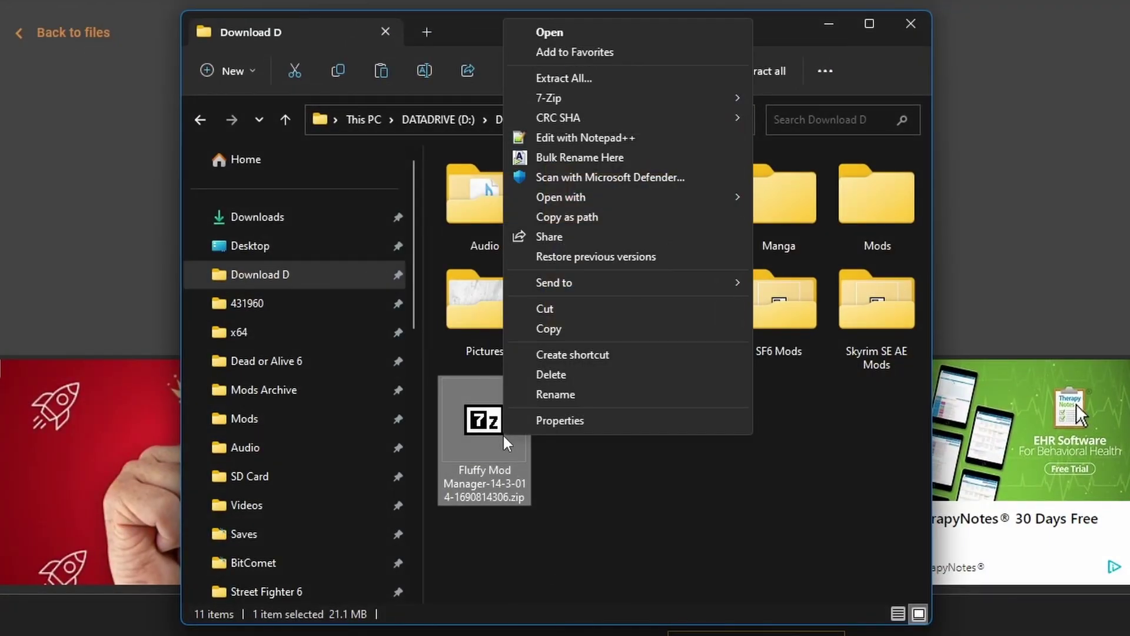
mouse_move(648, 98)
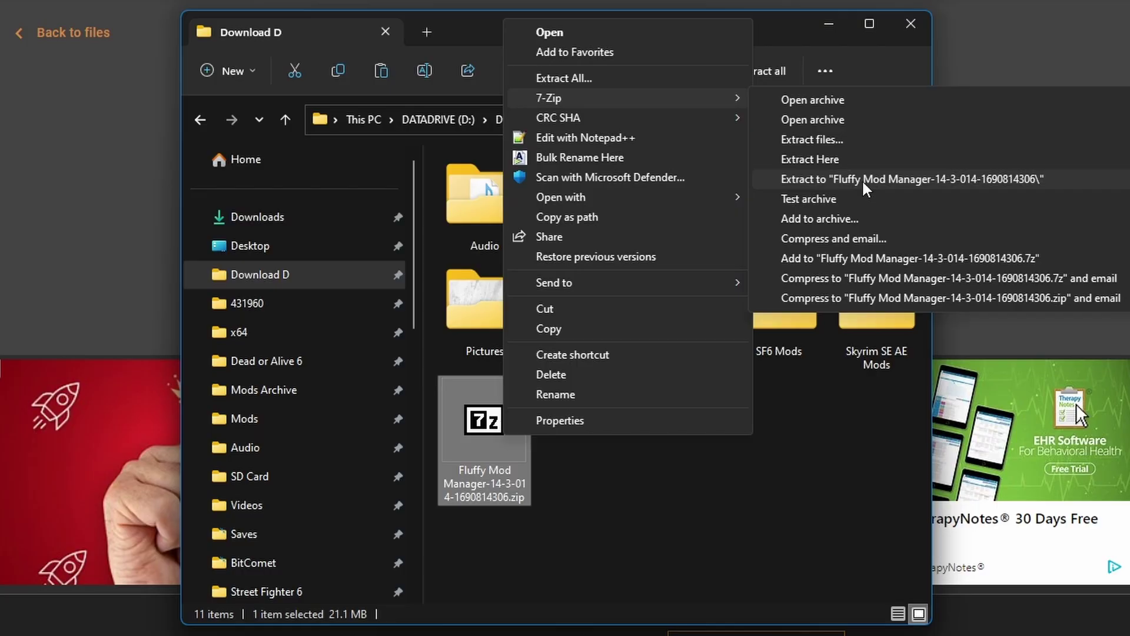
click(862, 181)
- Move the extracted Fluffy Mod Manager folder from Download D into the Street Fighter 6 game folder
click(683, 225)
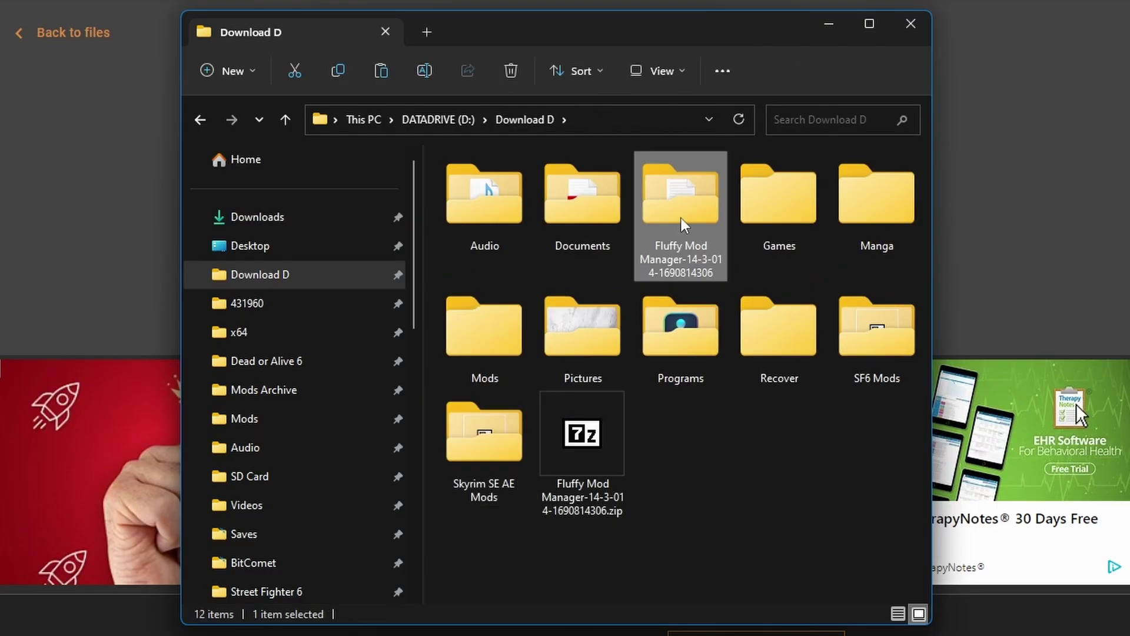
click(294, 71)
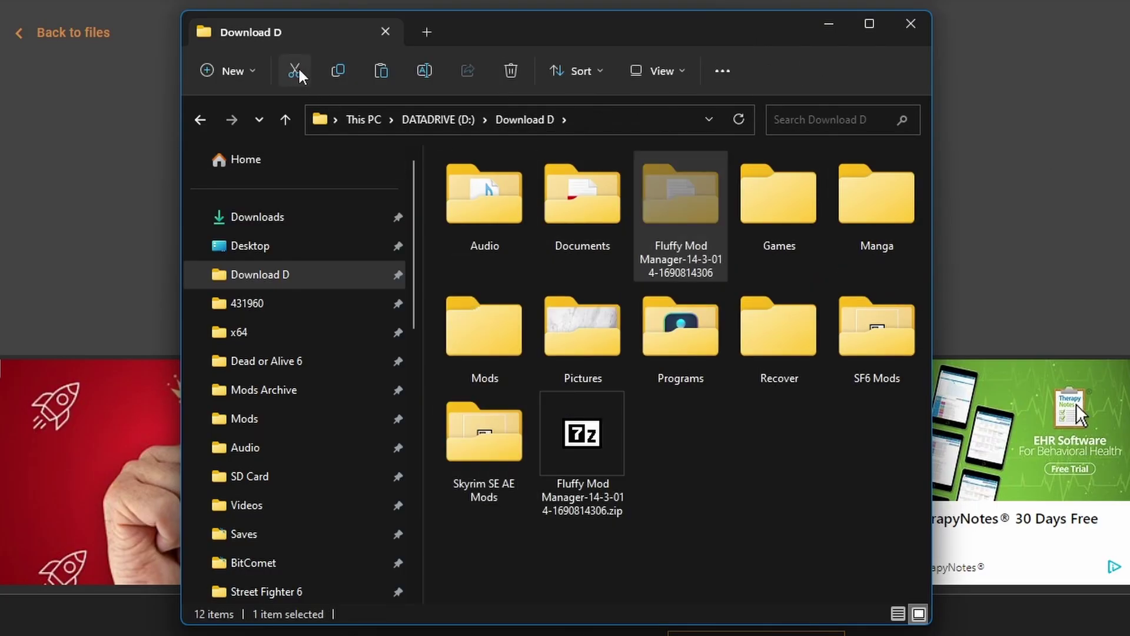
scroll(314, 520, down, 1)
click(312, 505)
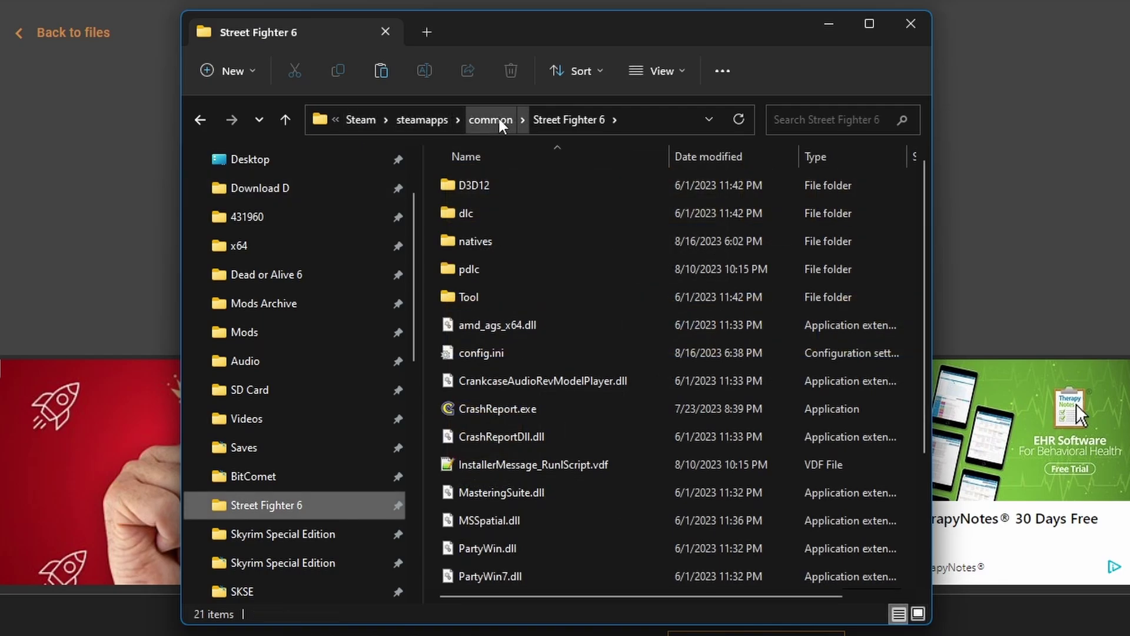
click(382, 73)
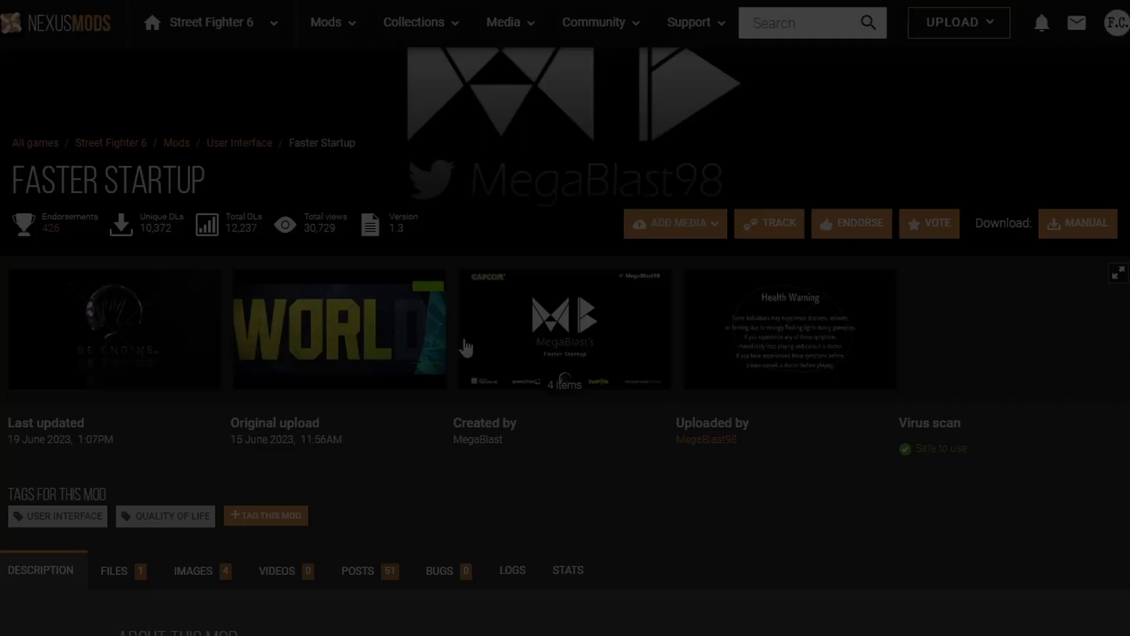
scroll(465, 347, down, 2)
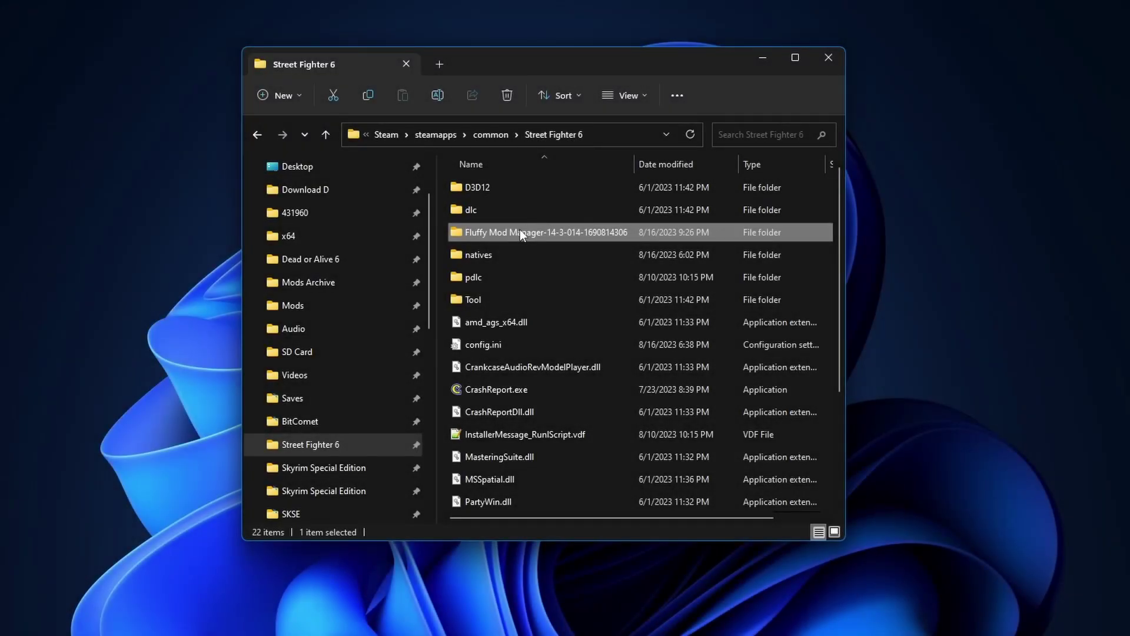
- Open the Fluffy Mod Manager folder inside the game folder and choose Street Fighter 6 as the manager's game
double_click(520, 231)
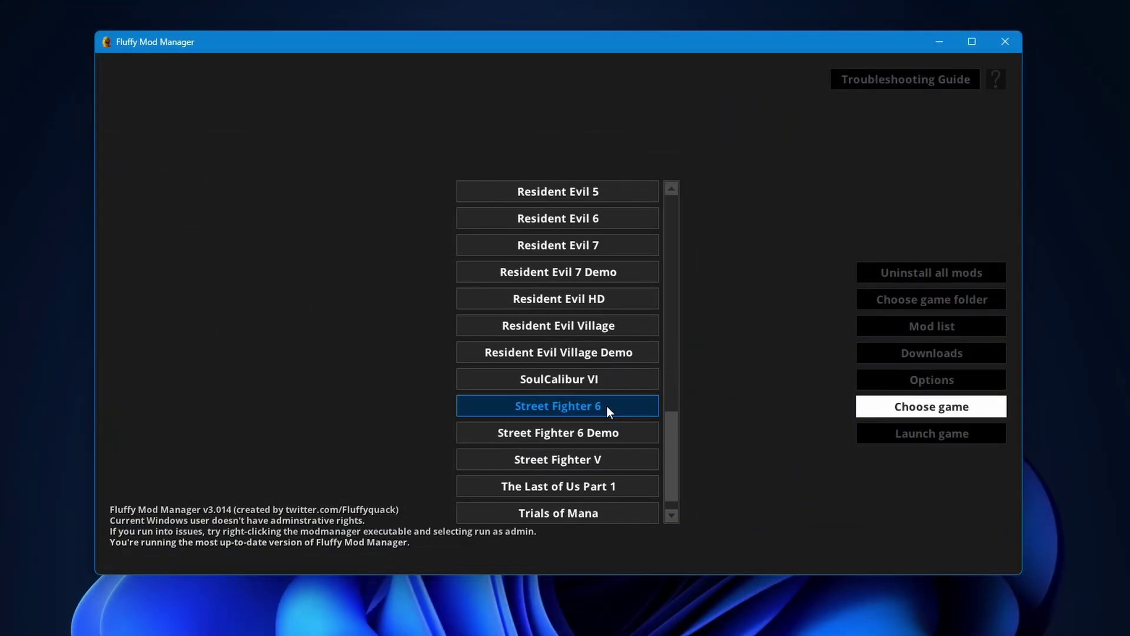
click(606, 406)
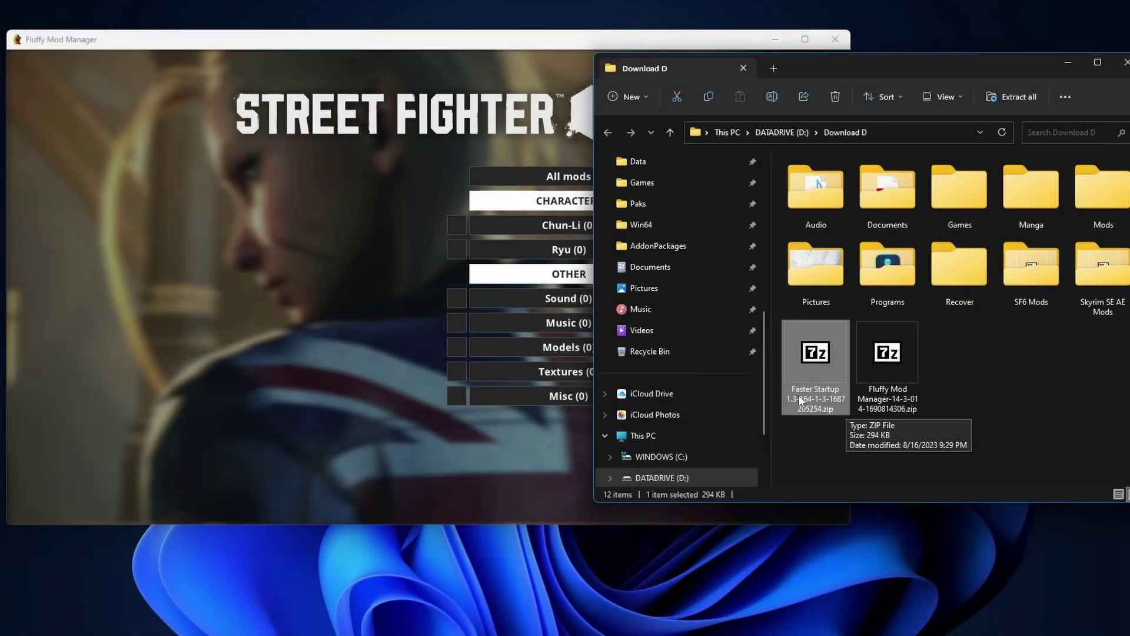
- Add the Faster Startup zip from Download D to Fluffy Mod Manager and enable Faster Startup 1.3 among the texture mods
drag(827, 359, 290, 290)
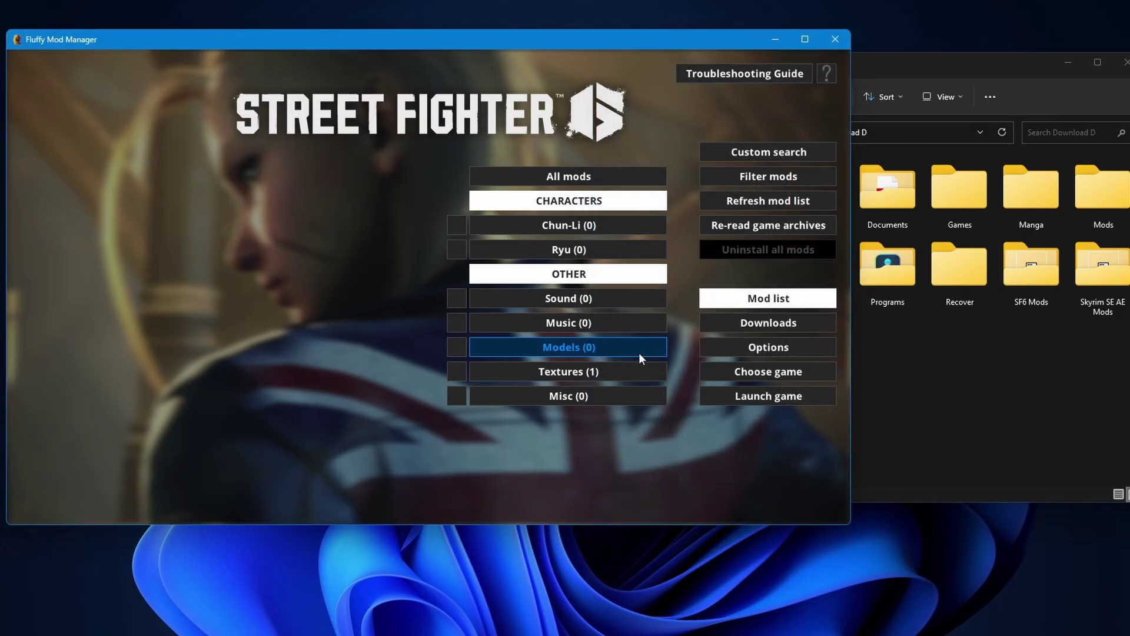
click(595, 375)
mouse_move(565, 252)
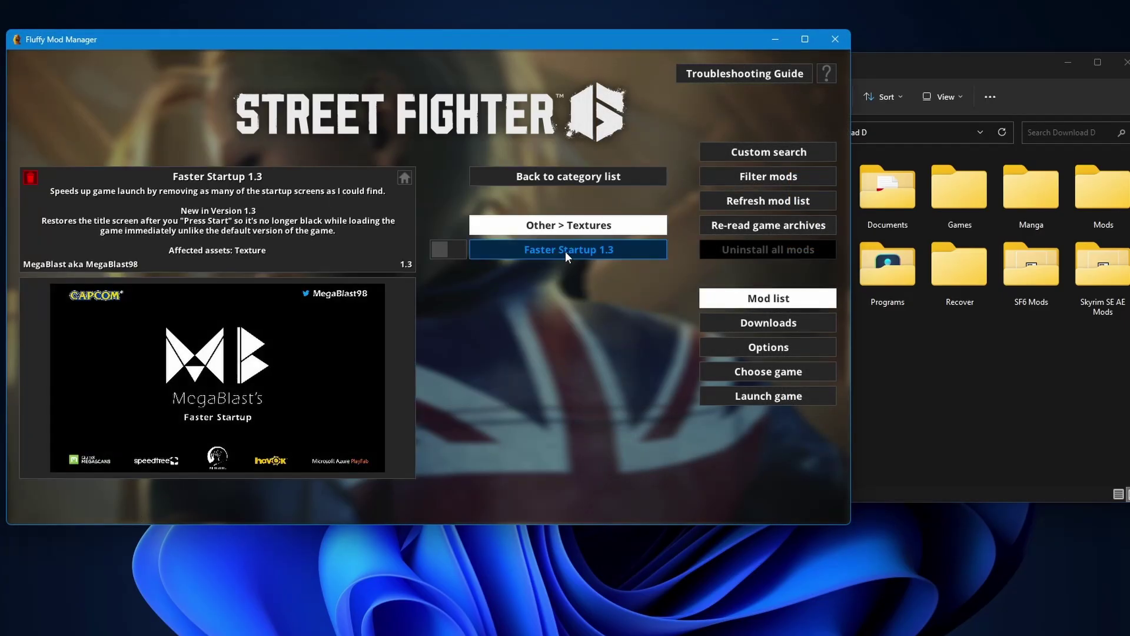
click(455, 249)
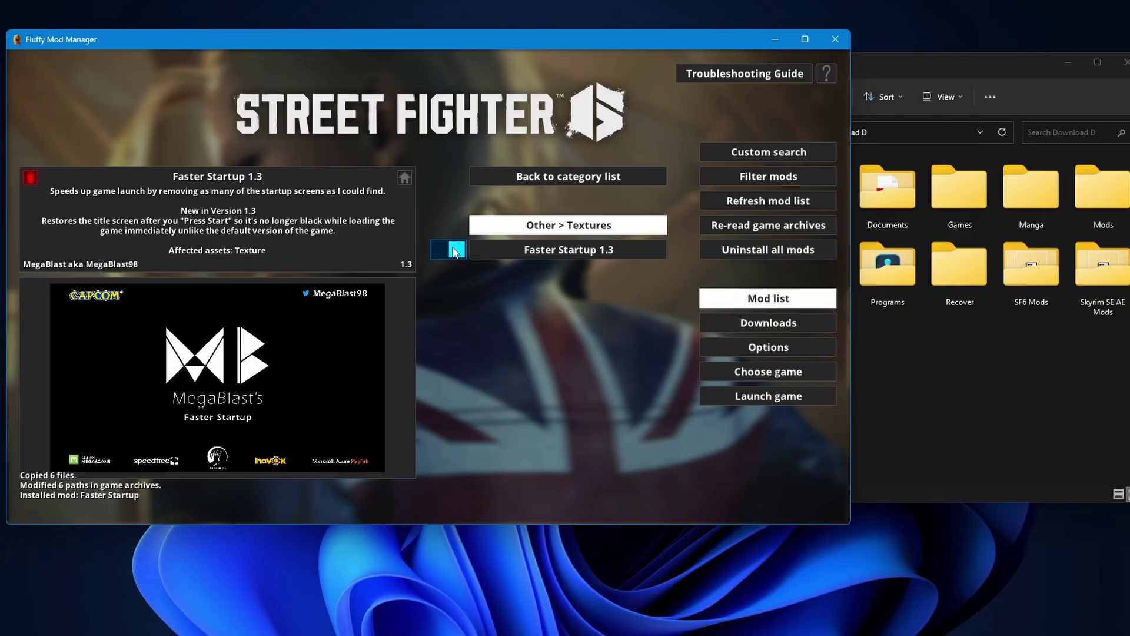
right_click(456, 251)
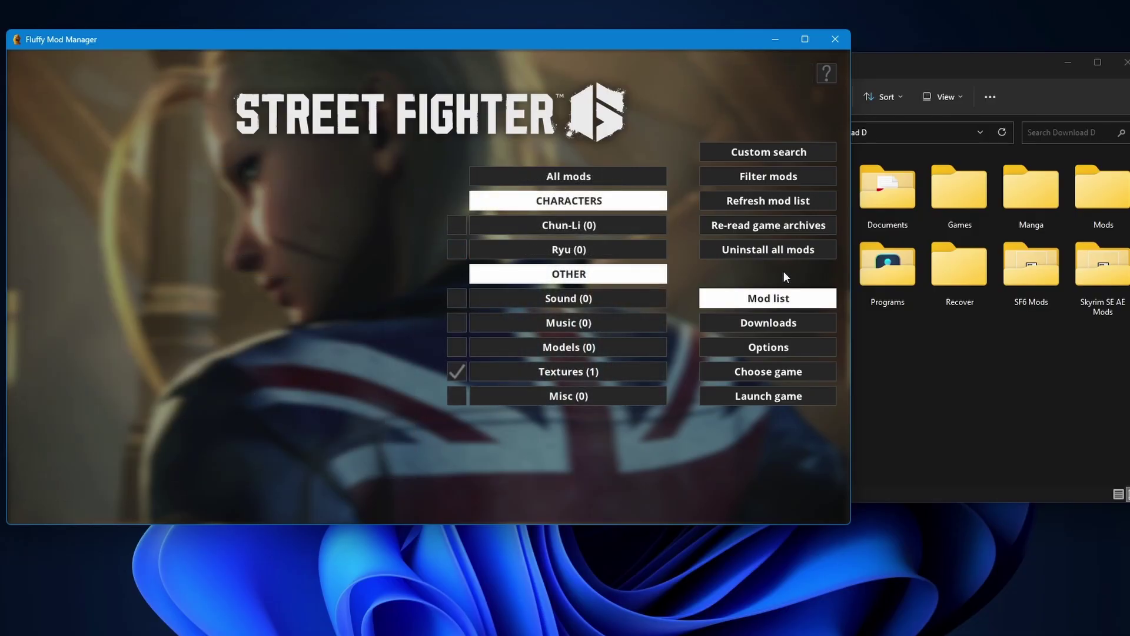
- Open the Street Fighter 6 mods folder from the mod manager's options
click(779, 351)
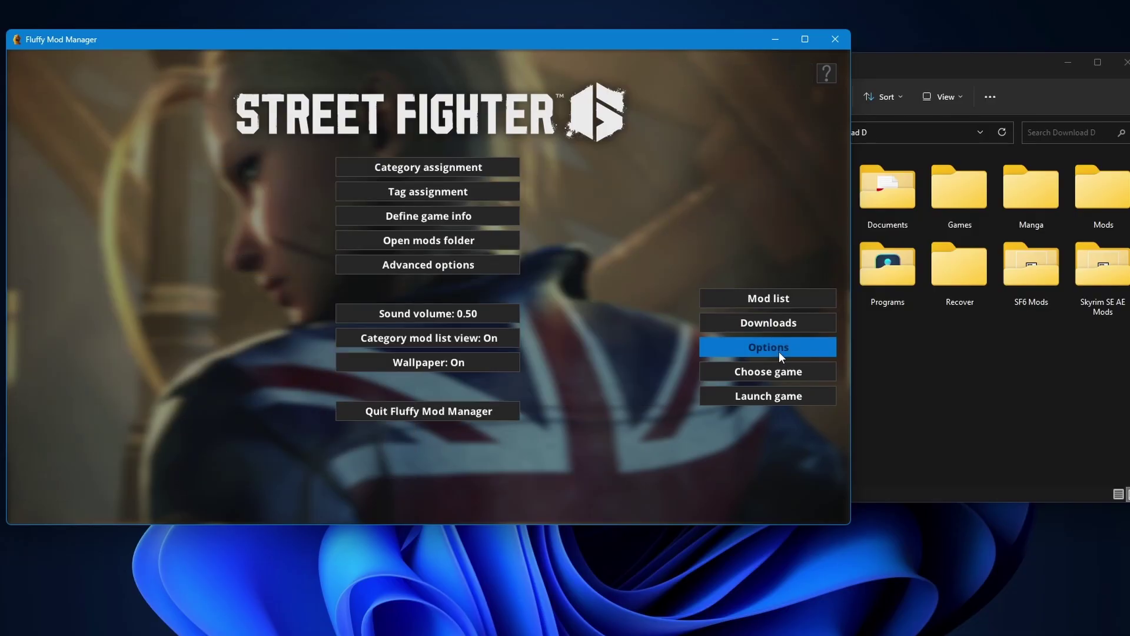
click(429, 243)
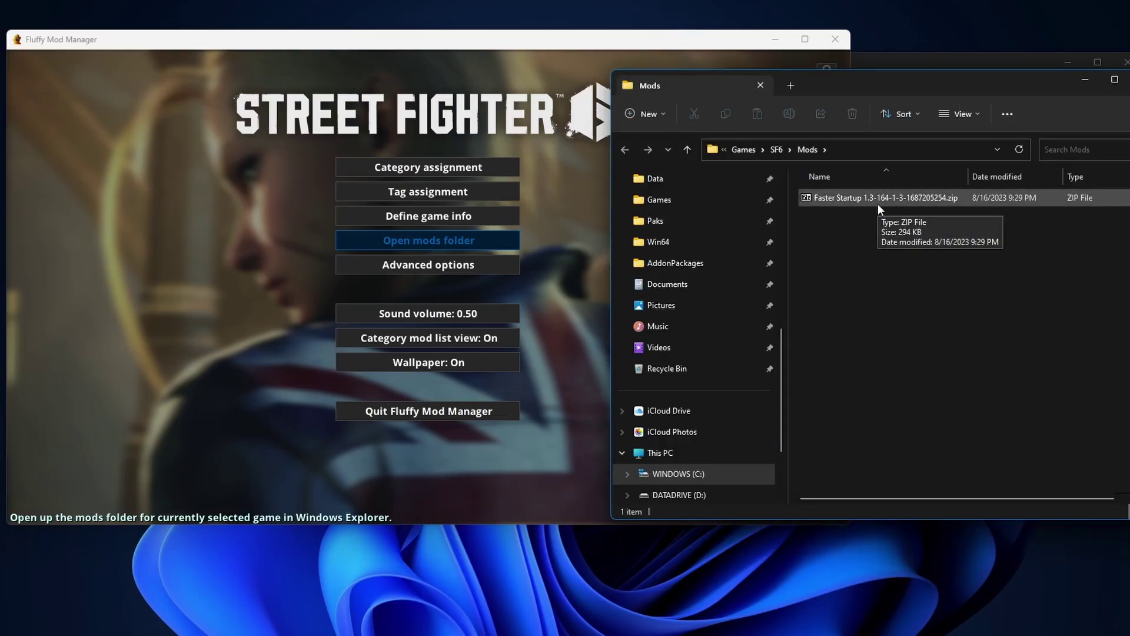
- Browse from the Street Fighter 6 game folder through Fluffy Mod Manager, Games and SF6 to the Mods folder
key(alt+Left)
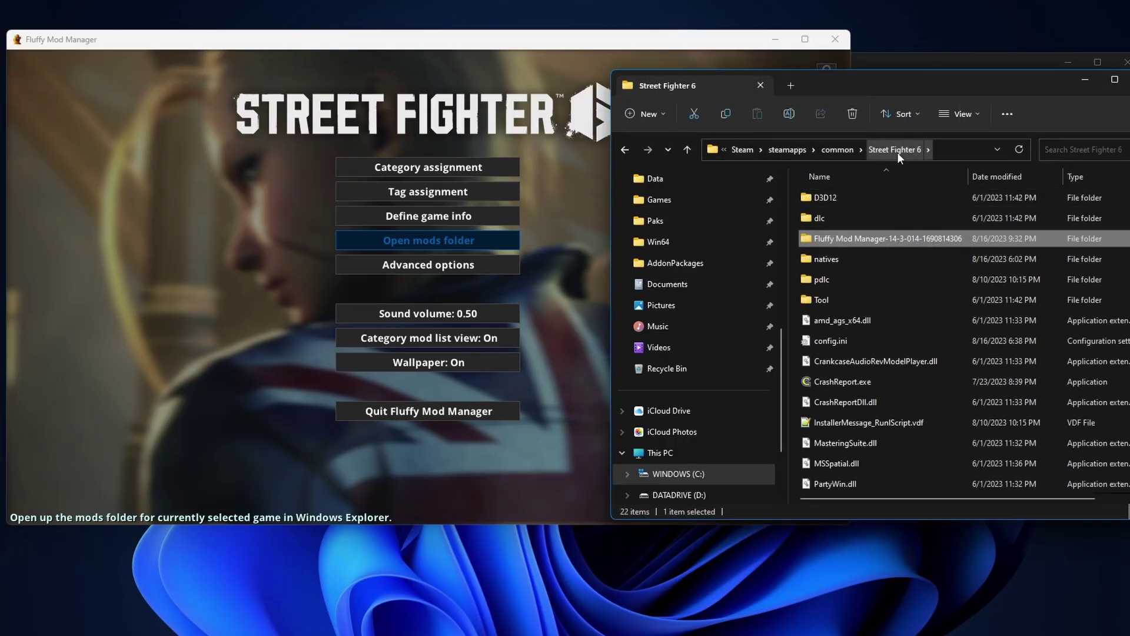
double_click(877, 237)
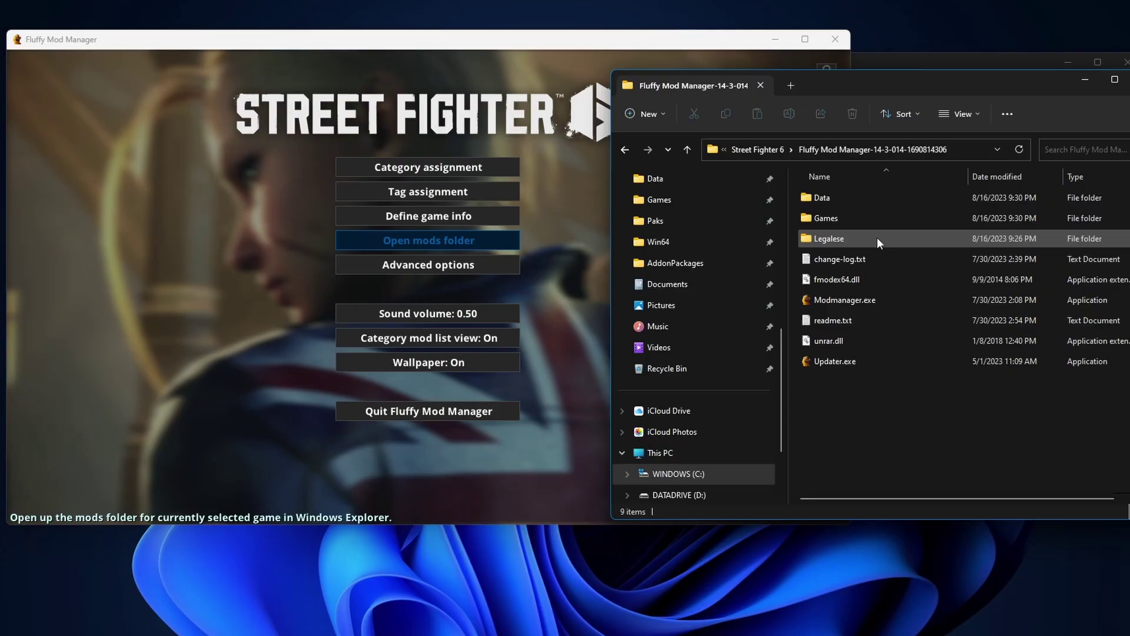
double_click(844, 217)
double_click(828, 199)
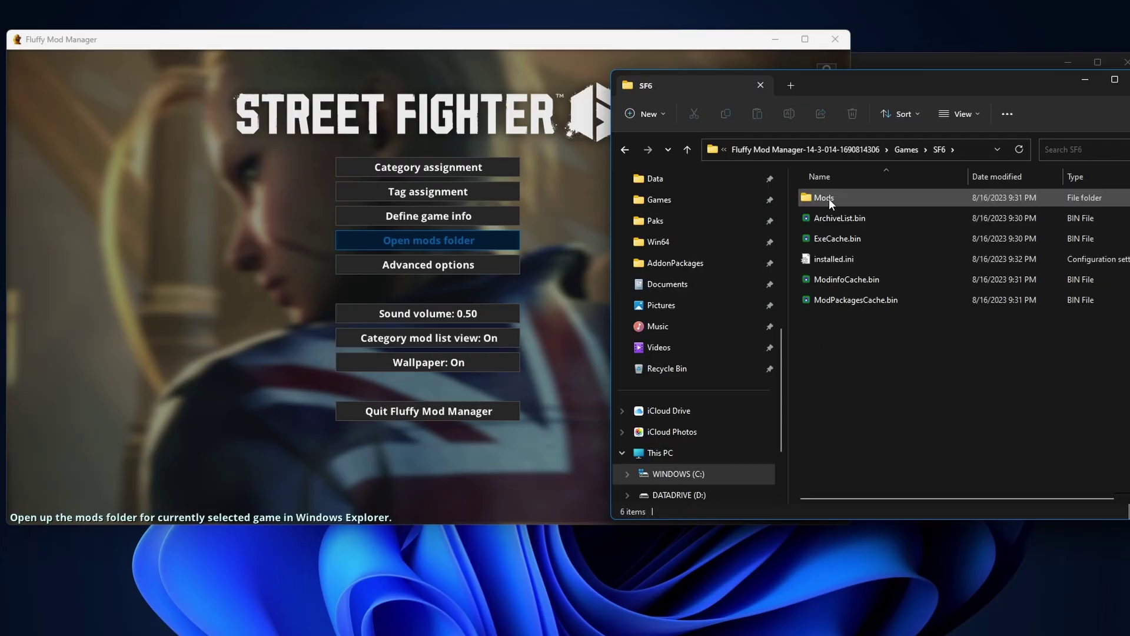
double_click(828, 199)
click(829, 199)
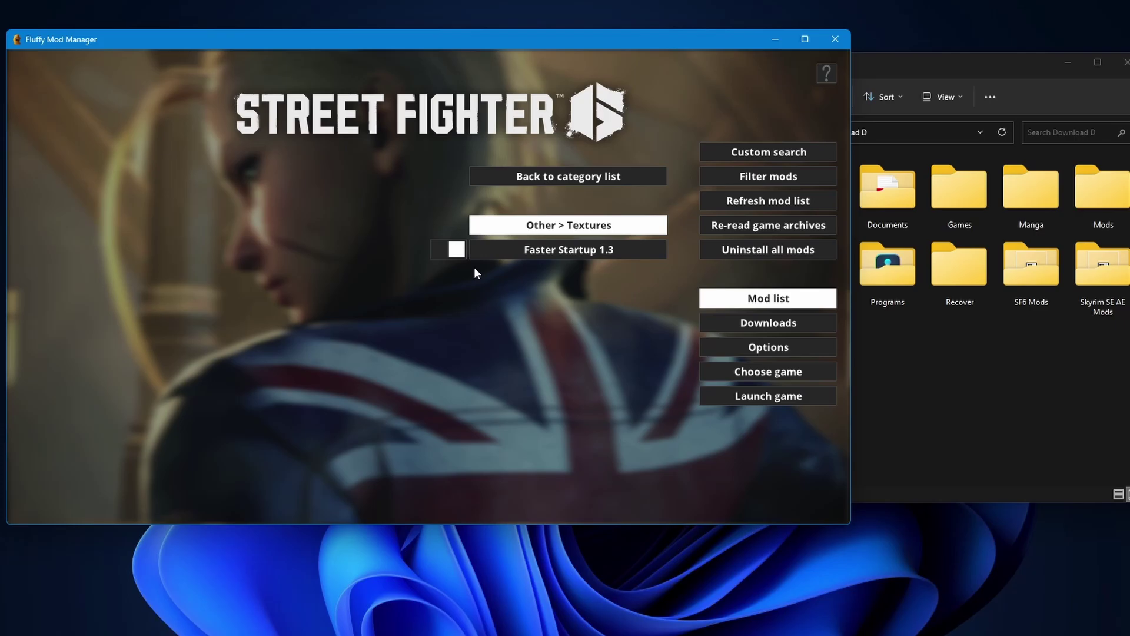
- Disable the Faster Startup 1.3 texture mod and enable it again
click(454, 263)
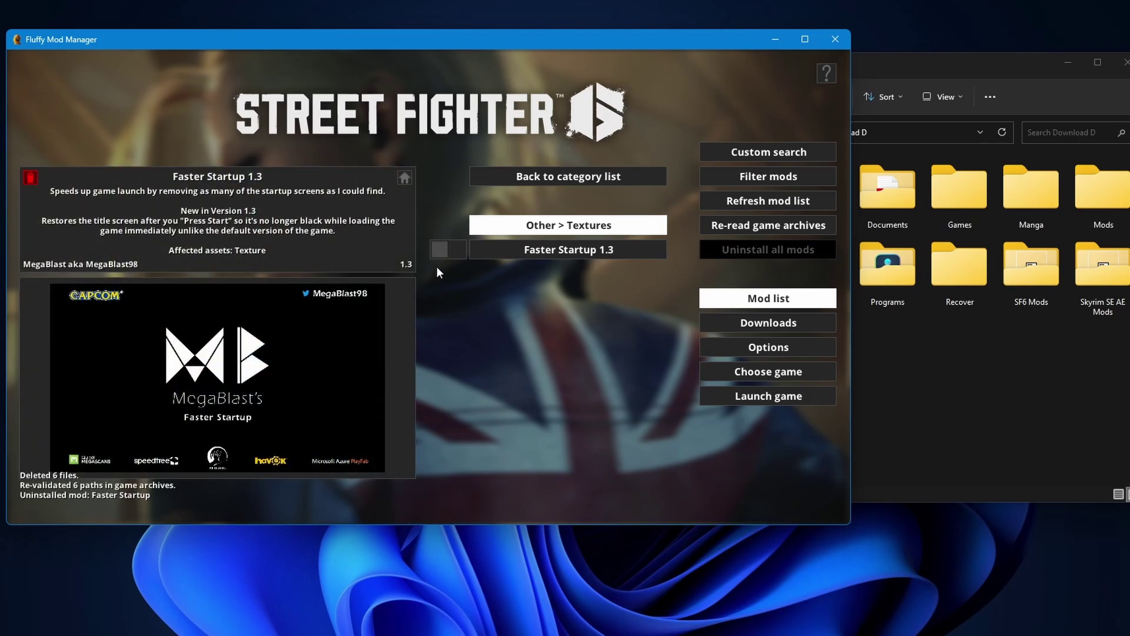
click(438, 264)
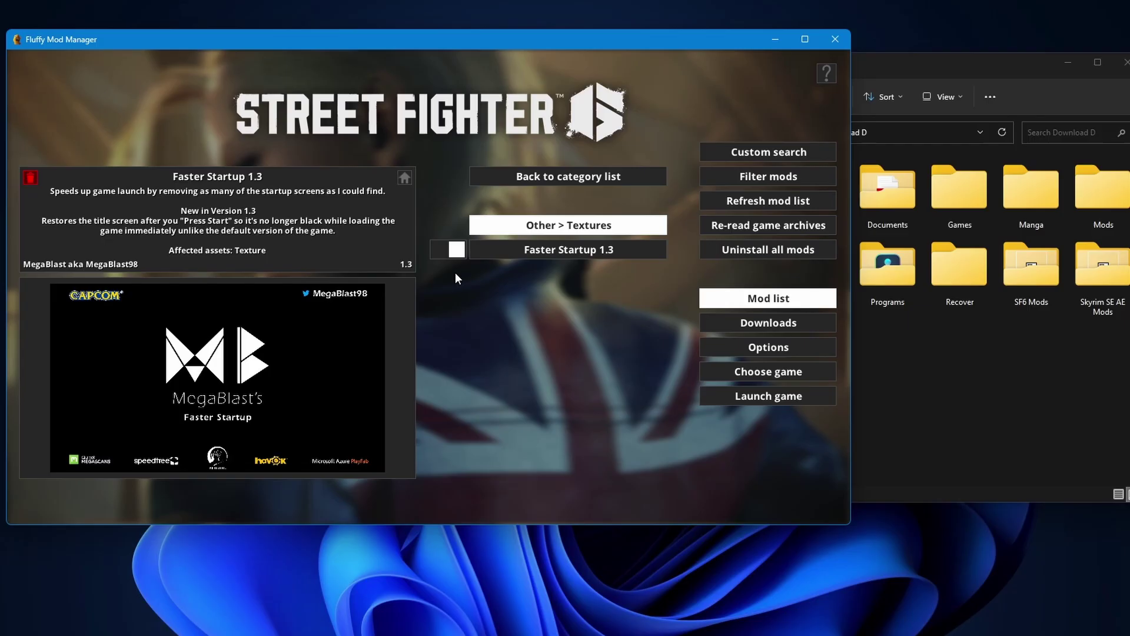
- Launch Street Fighter 6 from the mod manager with Faster Startup 1.3 enabled
click(774, 399)
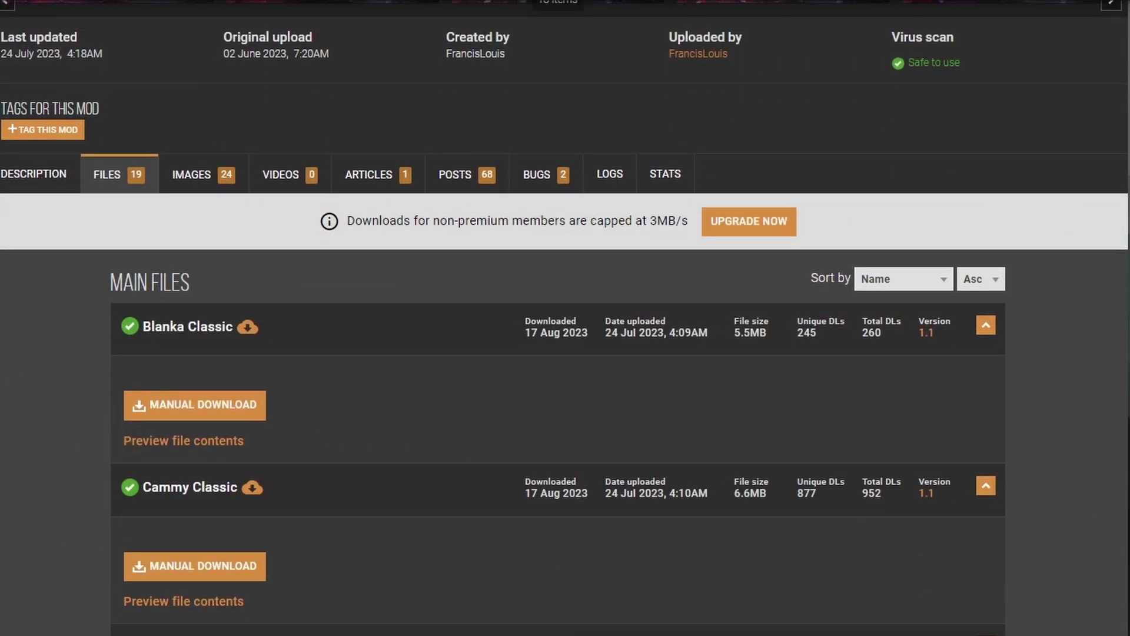
- Find the Ryu Classic file in the mod's main files and download it manually
scroll(565, 318, down, 3)
scroll(558, 324, down, 10)
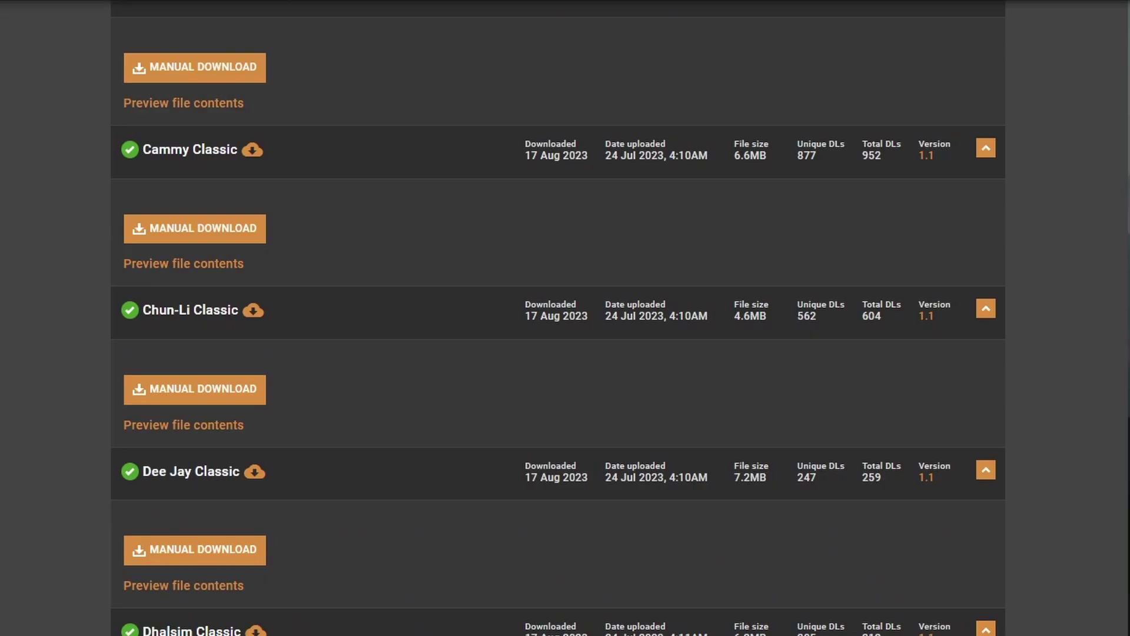
scroll(558, 324, down, 12)
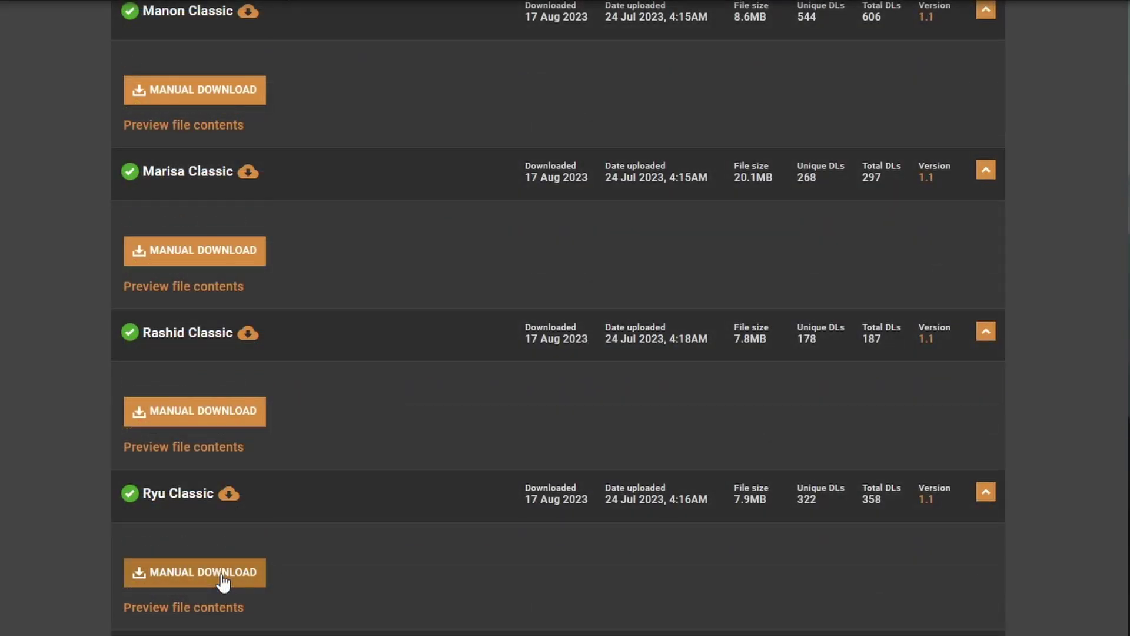
click(173, 580)
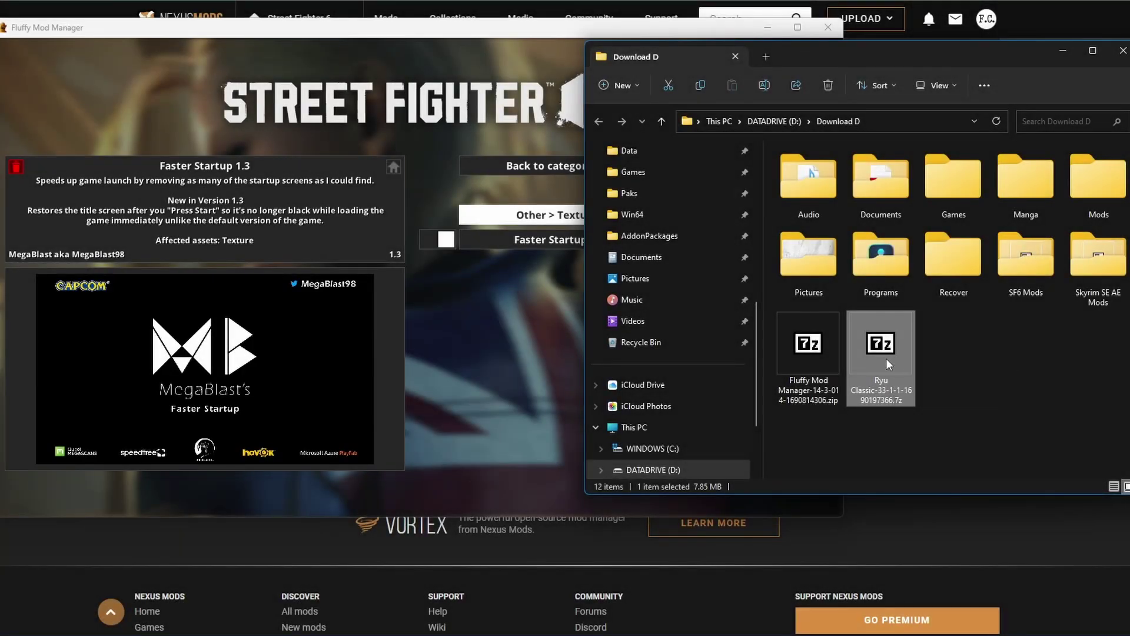
- Add the Ryu Classic 7z archive to Fluffy Mod Manager and enable Ryu Classic Over Default among Ryu's character mods
drag(885, 358, 500, 365)
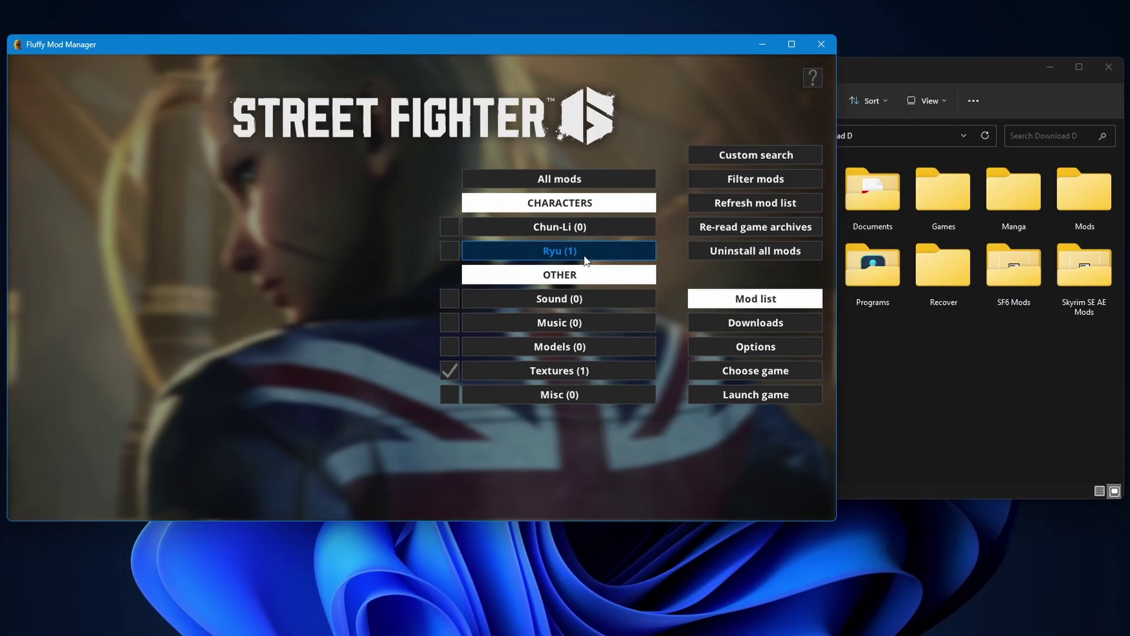
click(586, 259)
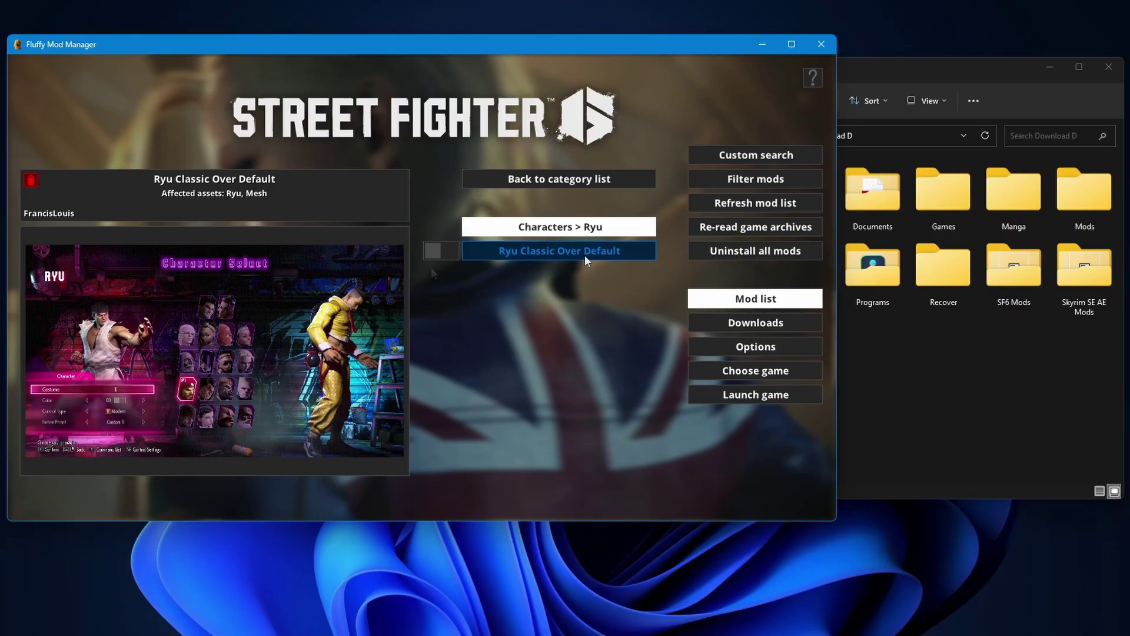
click(440, 254)
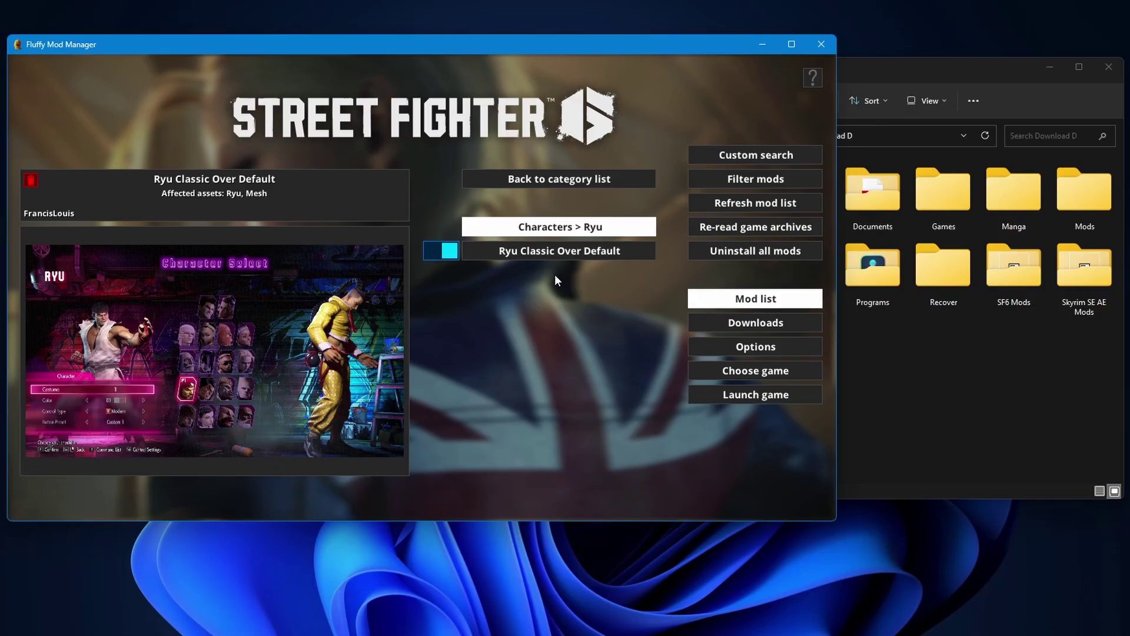
- Launch Street Fighter 6 from the mod manager with the Ryu Classic Over Default mod enabled
click(777, 393)
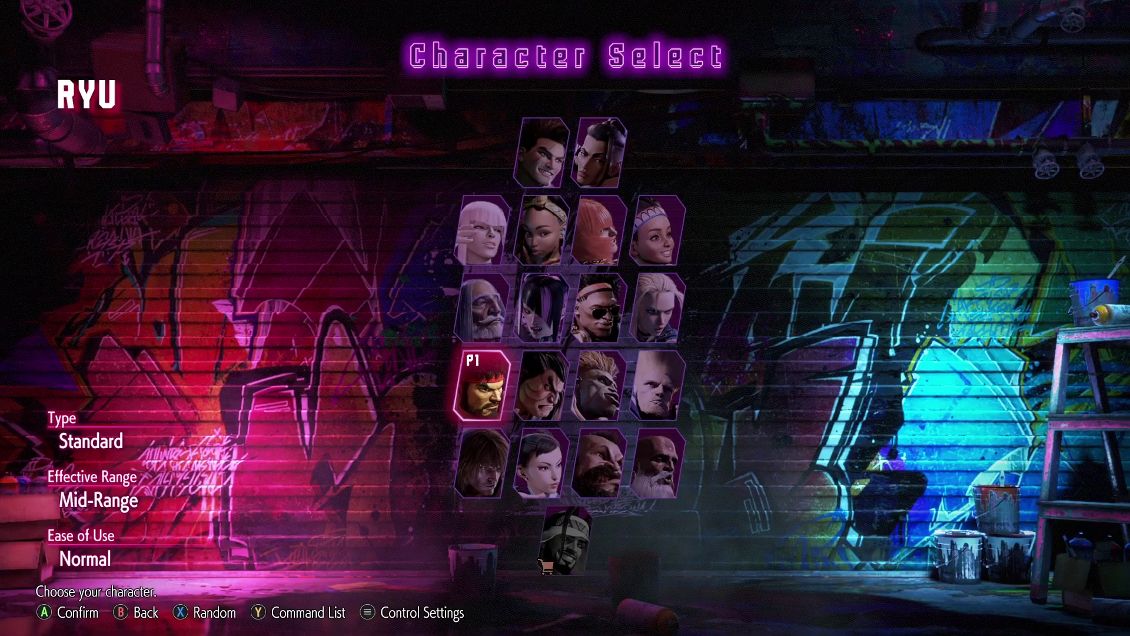
- Choose Ryu as the player character and confirm Jamie with costume 1 as the CPU opponent
key(Return)
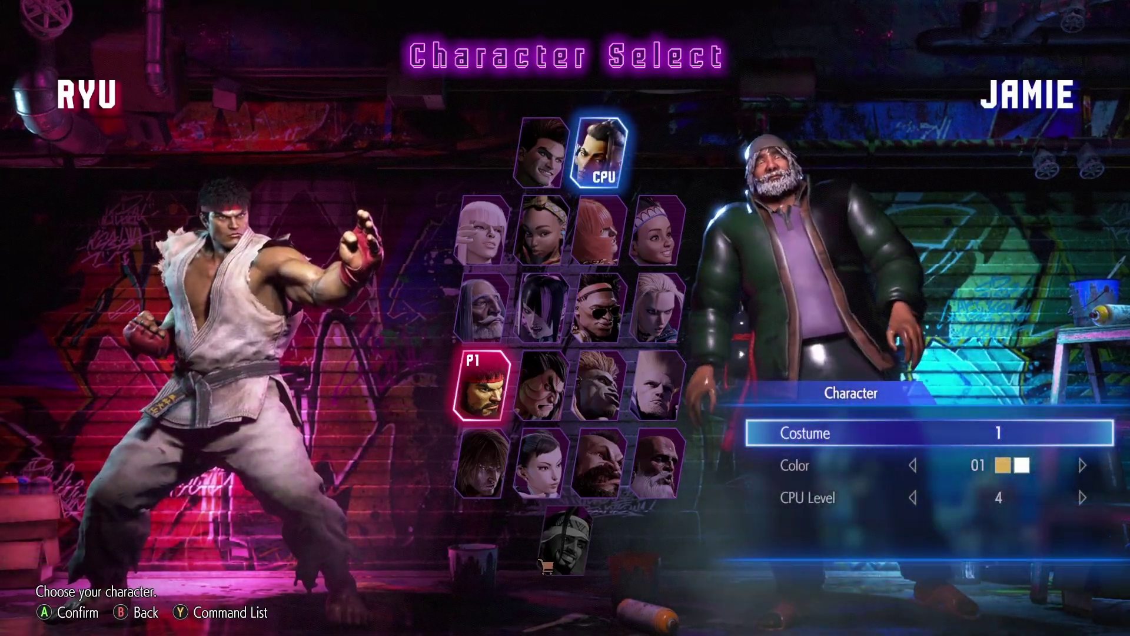
key(Return)
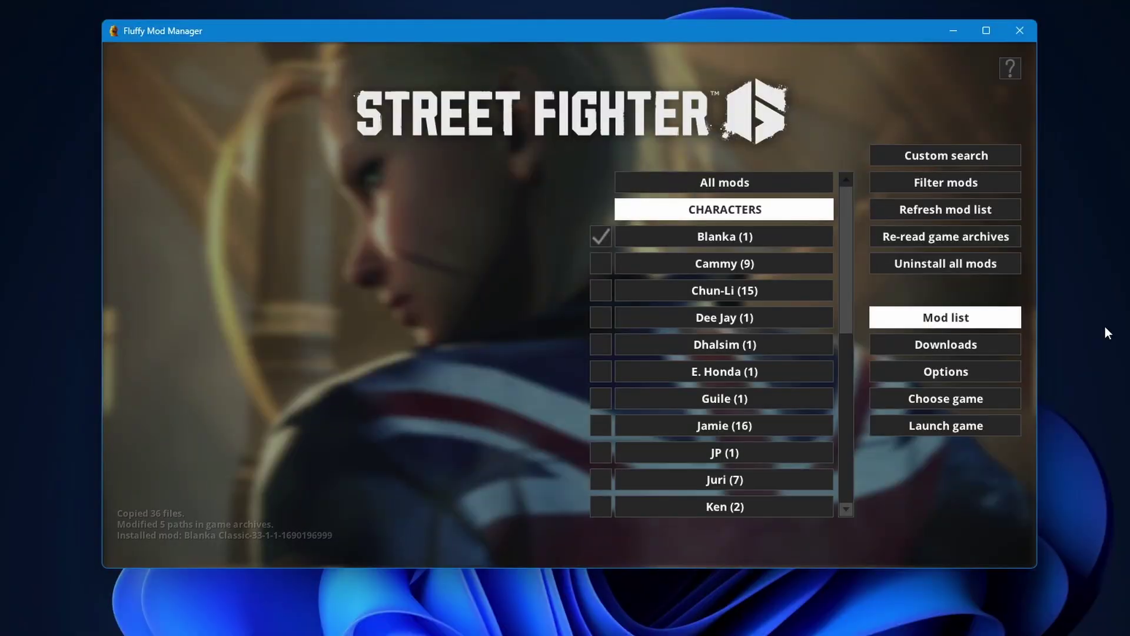
- Uninstall all mods in Fluffy Mod Manager, and open the properties of Street Fighter 6 in the Steam library
click(951, 267)
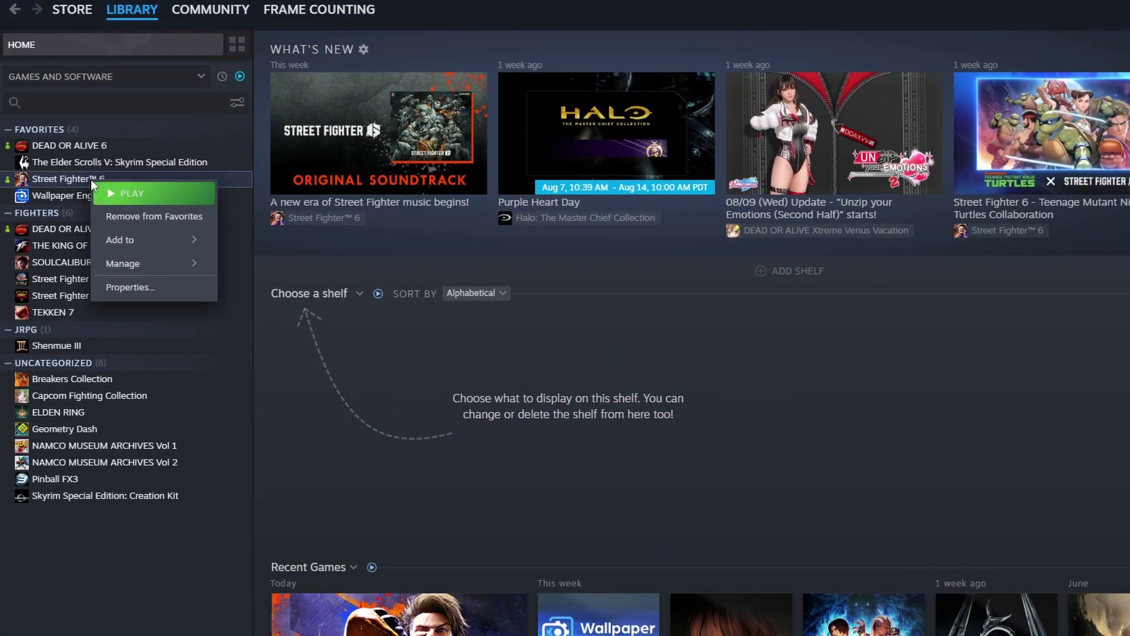
click(127, 287)
click(420, 260)
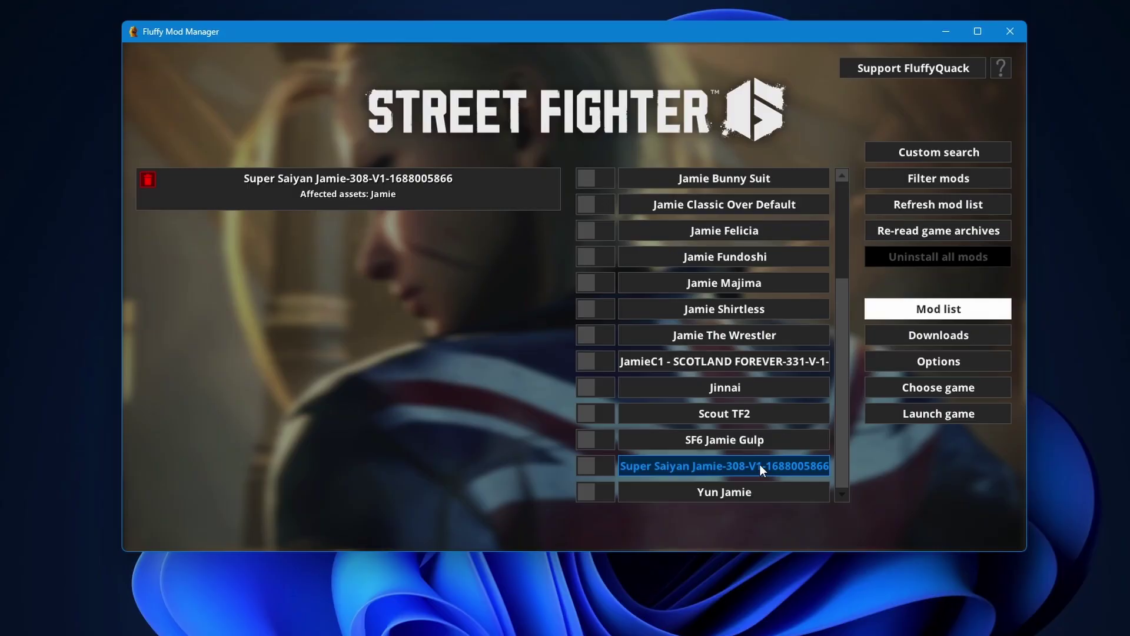
- Delete the Super Saiyan Jamie mod from the Jamie mods in Fluffy Mod Manager and confirm the deletion
click(733, 464)
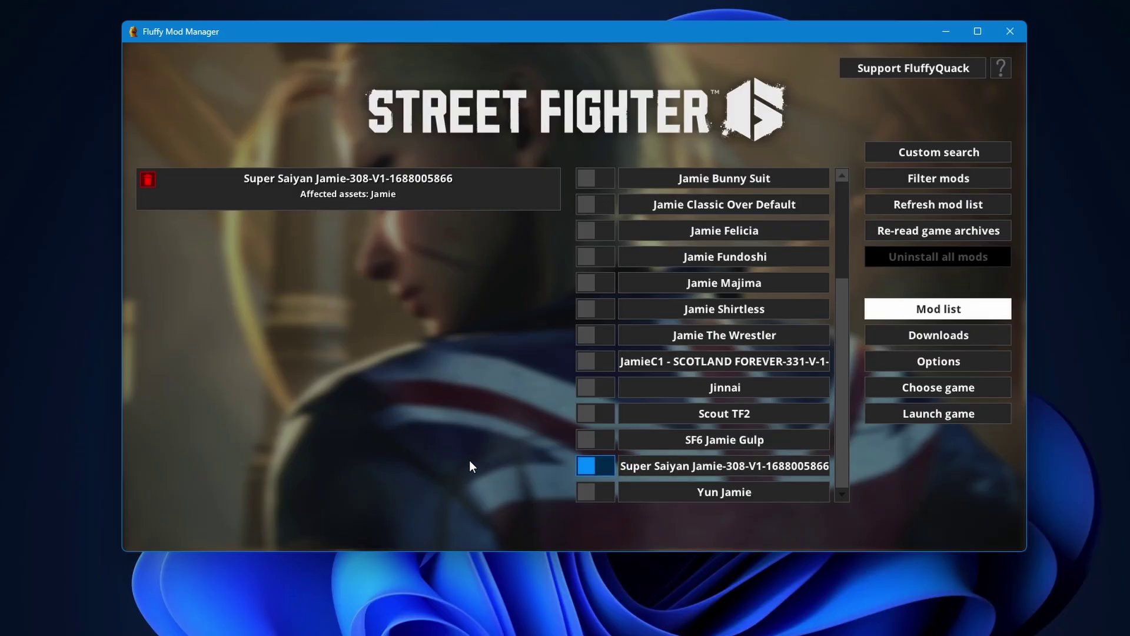
click(148, 179)
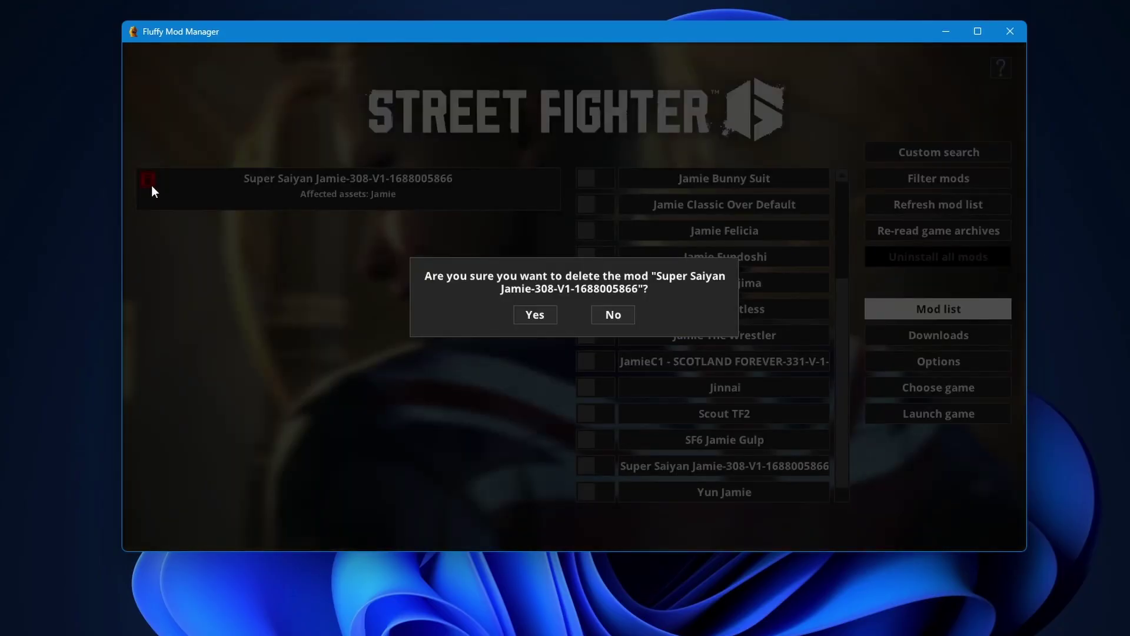
click(535, 316)
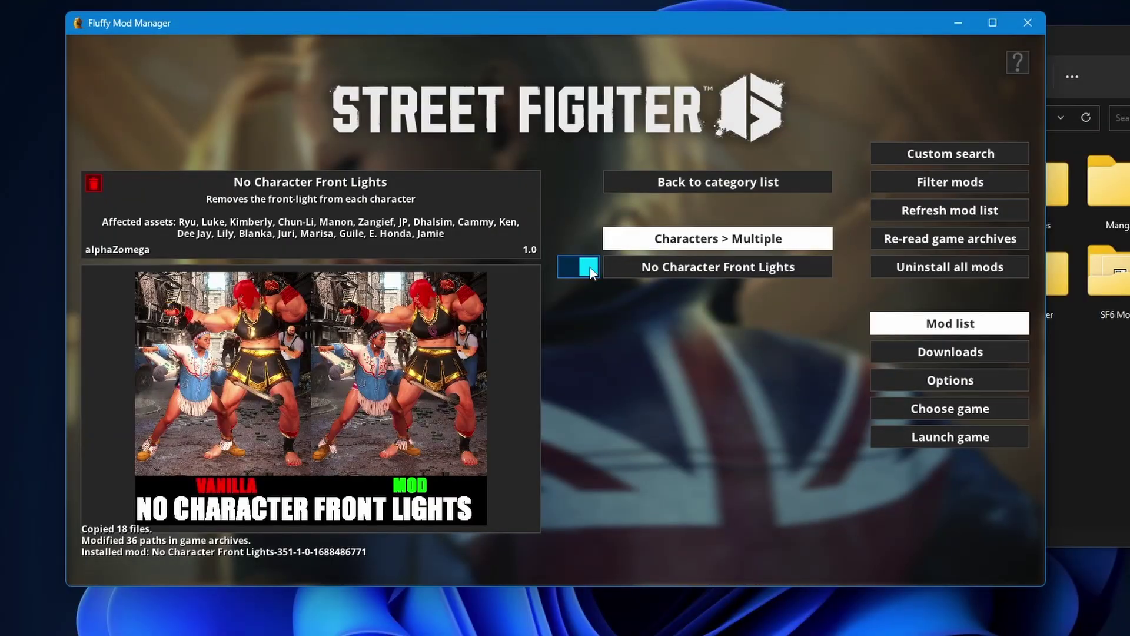
- Launch Street Fighter 6 from the mod manager with No Character Front Lights enabled
click(904, 436)
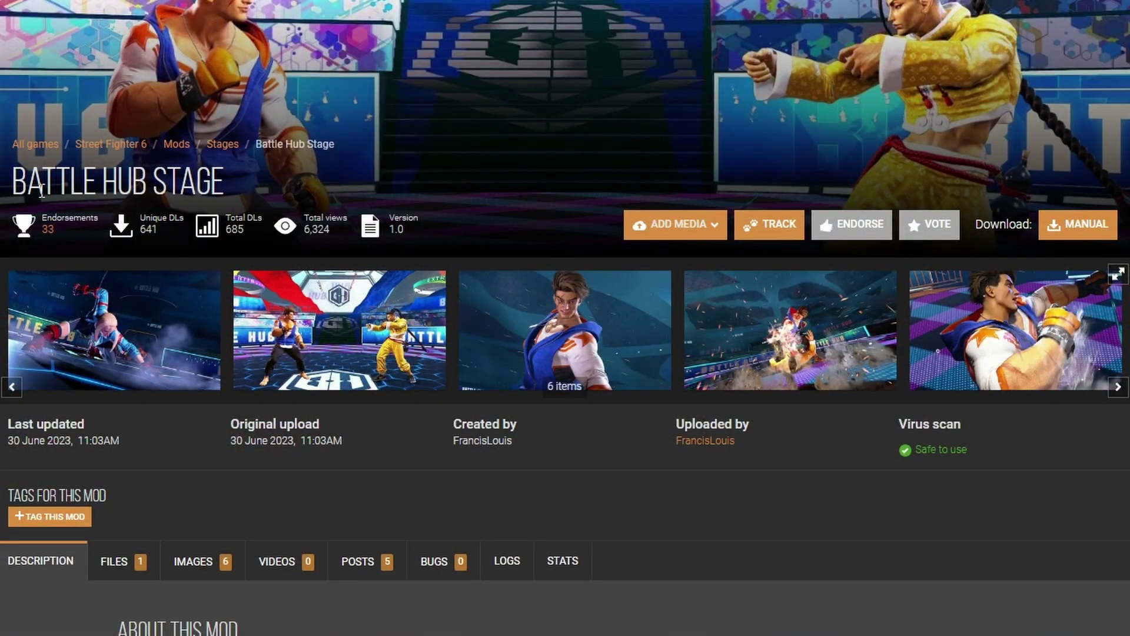
- Browse the Battle Hub Stage mod's files on Nexus Mods and locate that mod under Other > Models in Fluffy Mod Manager
click(114, 561)
scroll(305, 541, down, 5)
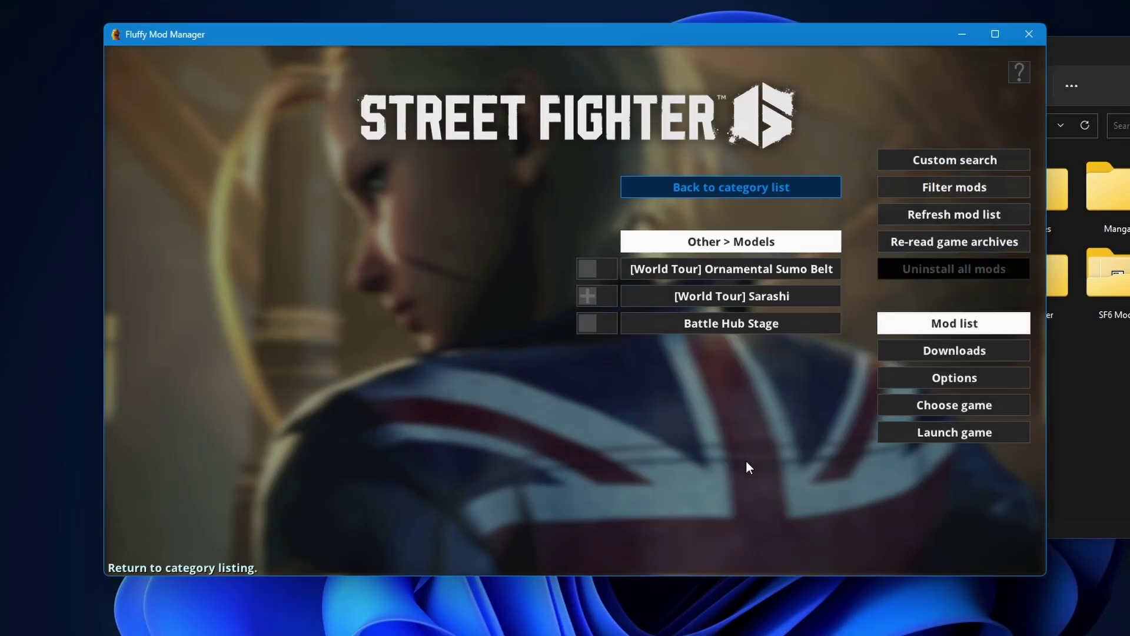
mouse_move(759, 327)
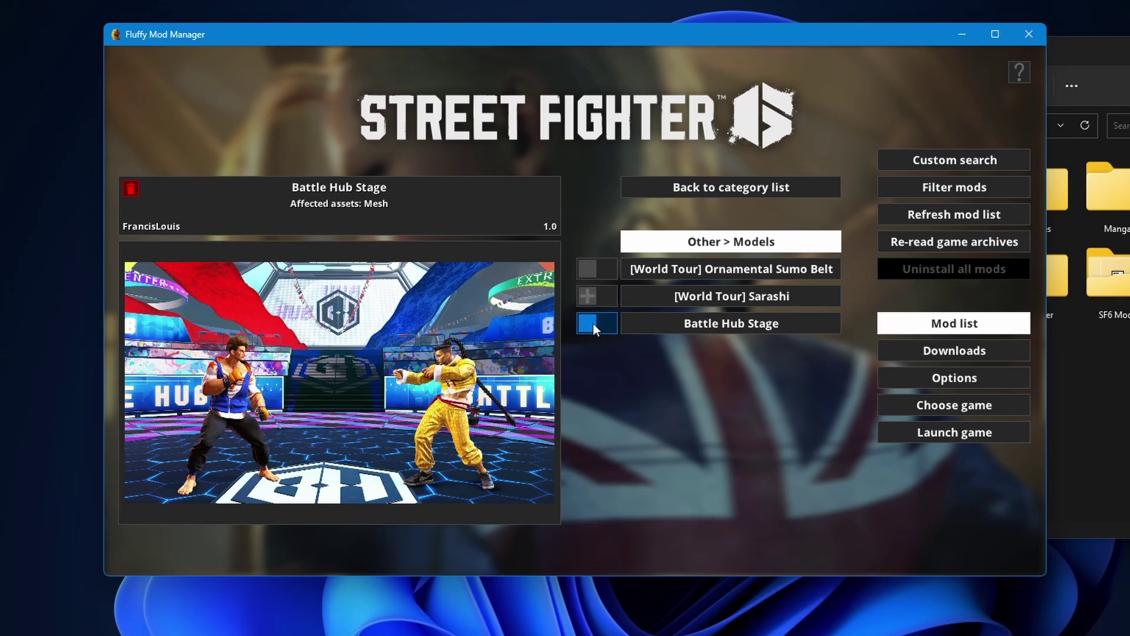